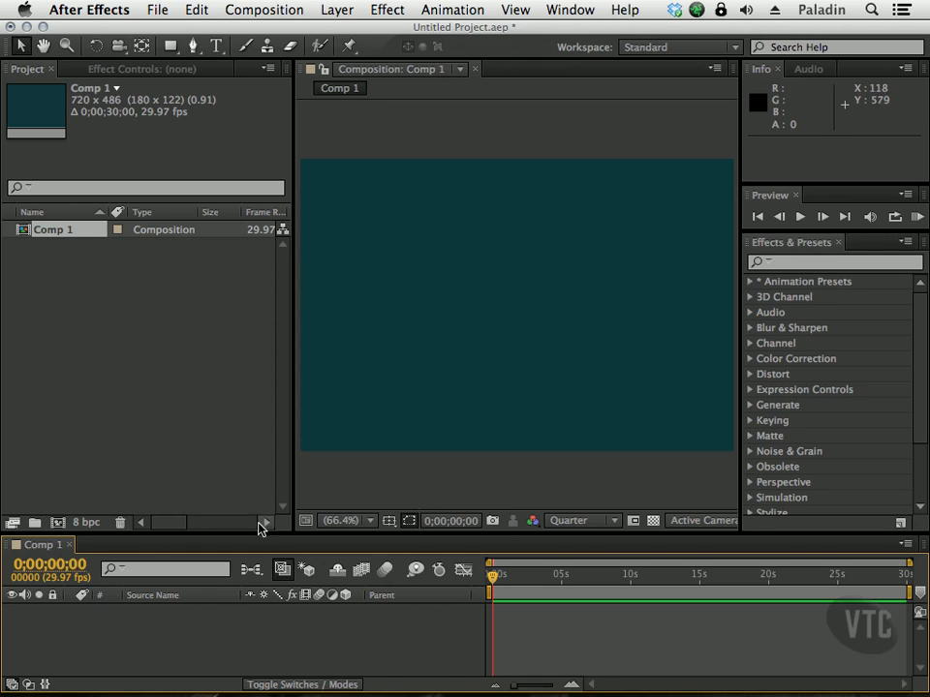
# - Give the timeline area more height and create a full-frame 720 x 486 px green solid layer in Comp 1
pyautogui.moveTo(296, 533); pyautogui.dragTo(281, 279)
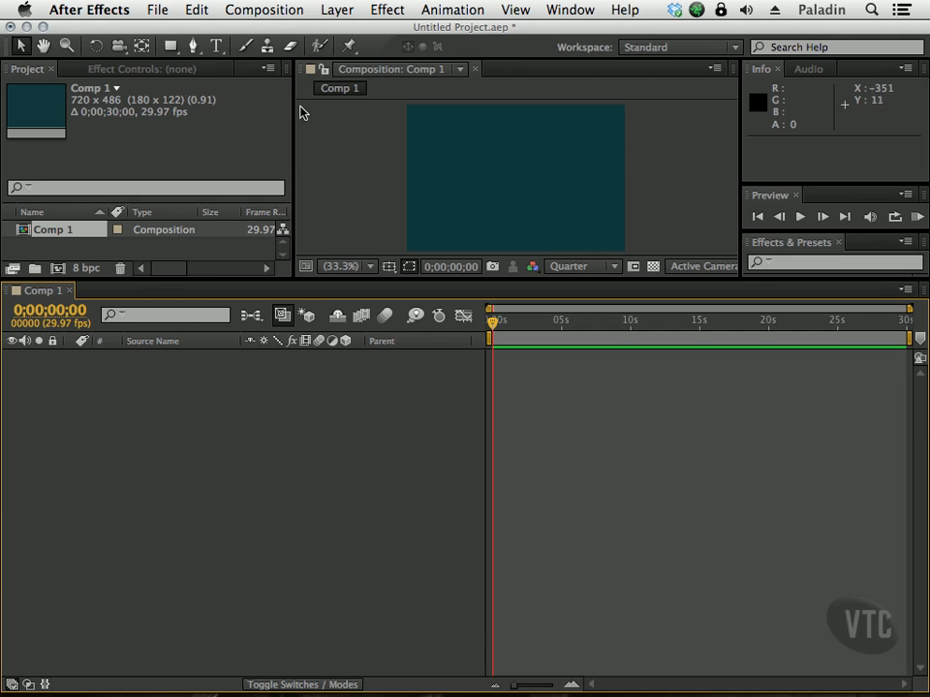
pyautogui.click(337, 10)
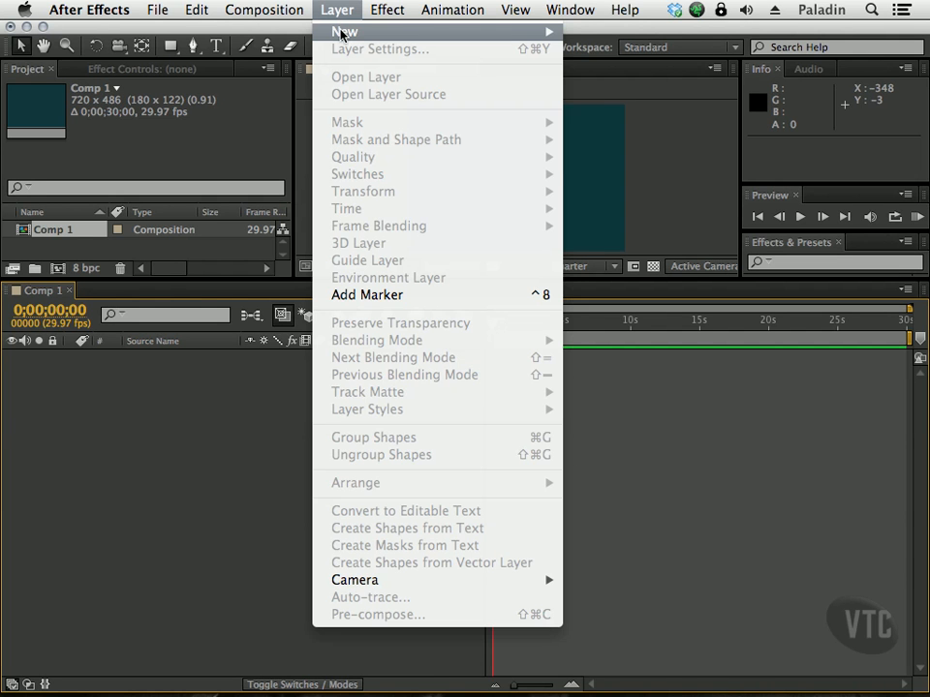
pyautogui.moveTo(341, 34)
pyautogui.click(626, 54)
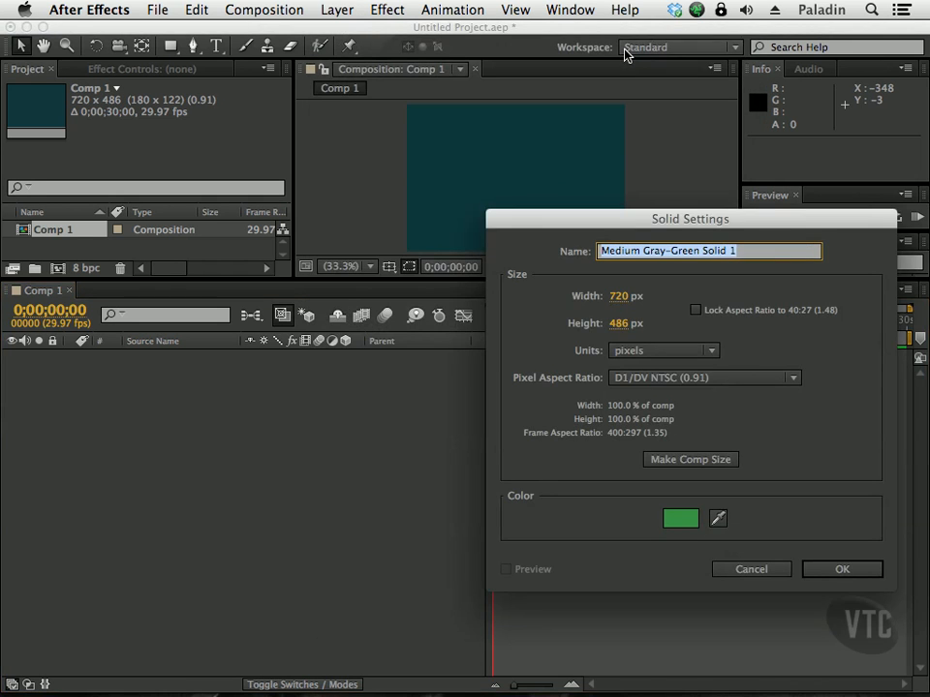
pyautogui.moveTo(650, 218); pyautogui.dragTo(496, 131)
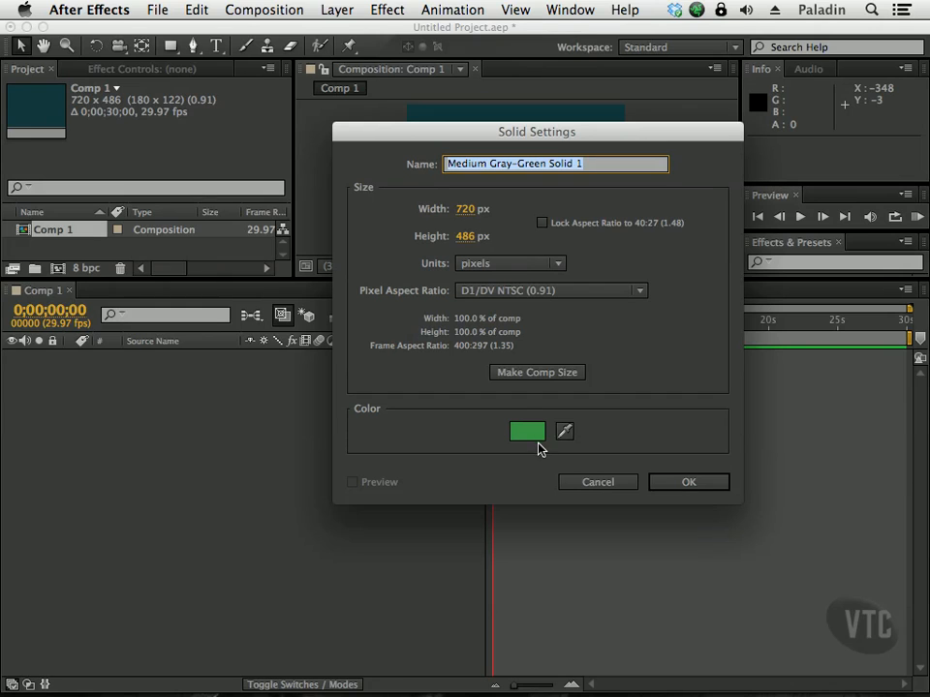
pyautogui.click(684, 482)
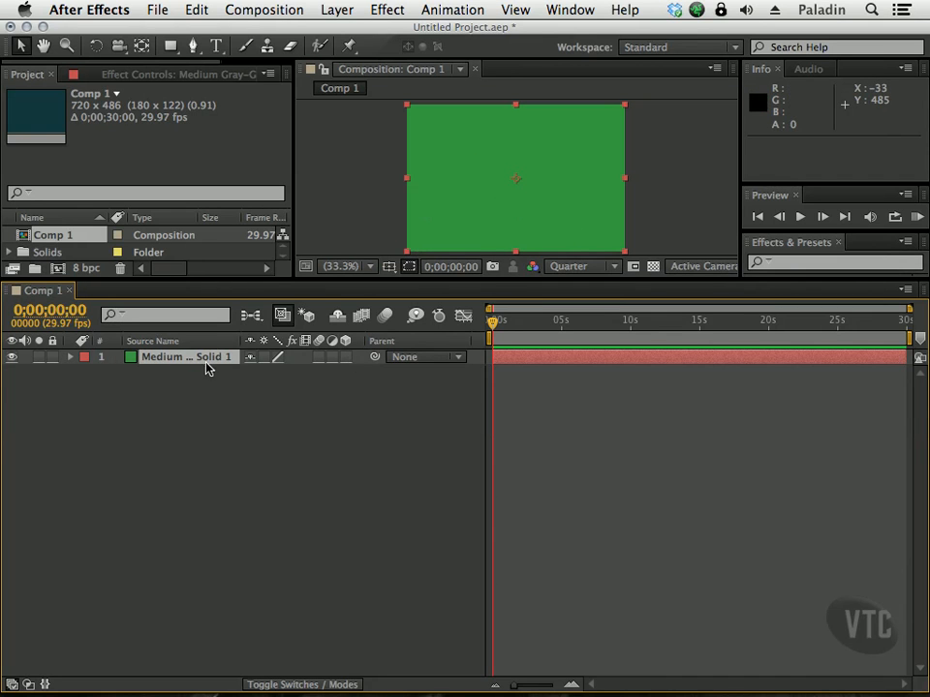
# - Start creating a second solid layer above the green one
pyautogui.click(341, 10)
pyautogui.moveTo(345, 30)
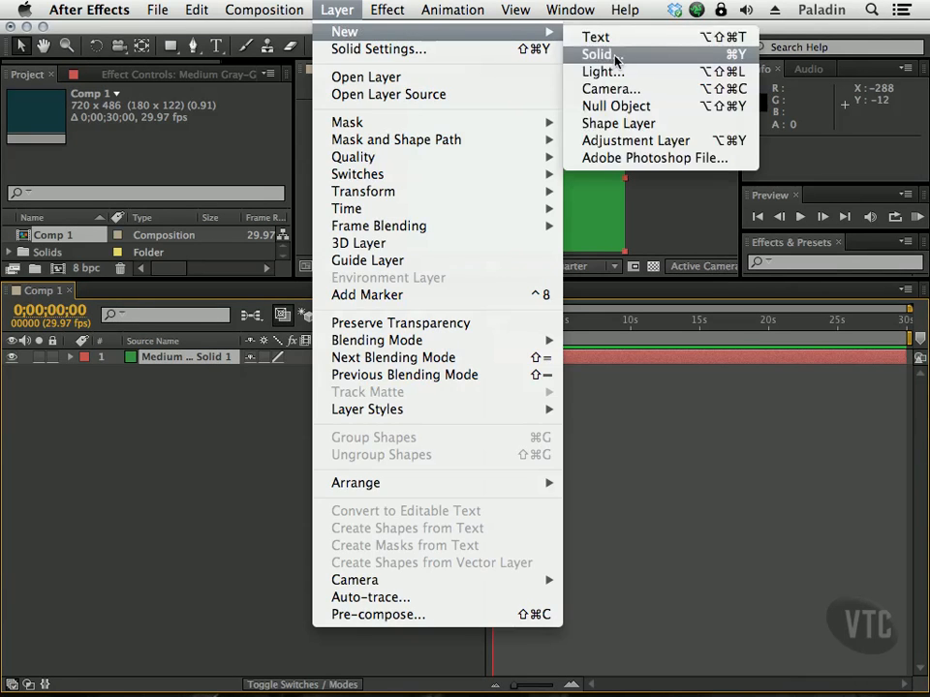
pyautogui.click(596, 56)
# - Try sampling the second solid's color from the screen with the eyedropper
pyautogui.click(565, 431)
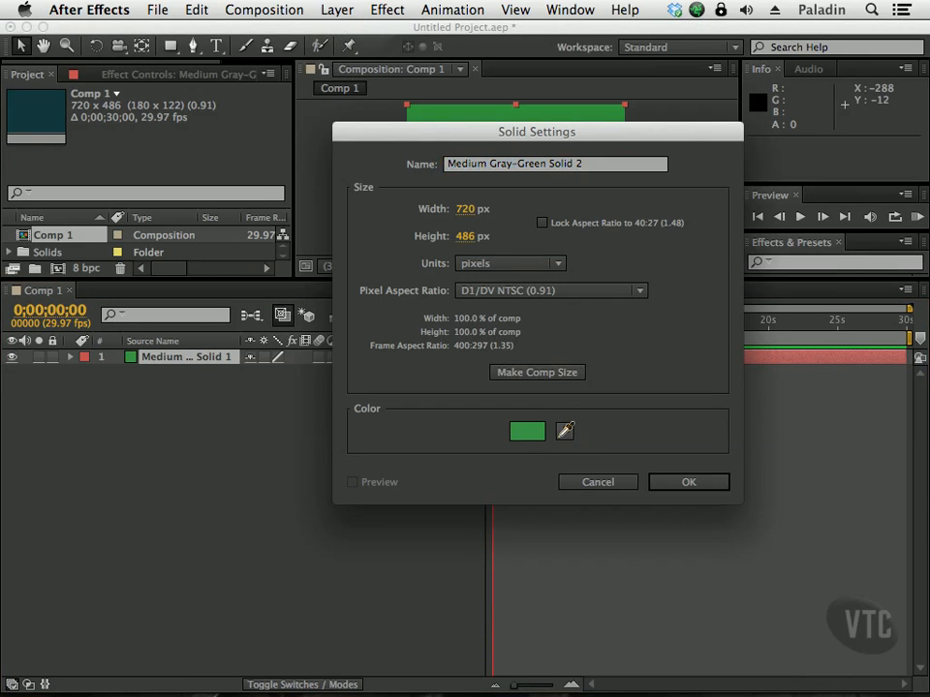
pyautogui.click(539, 437)
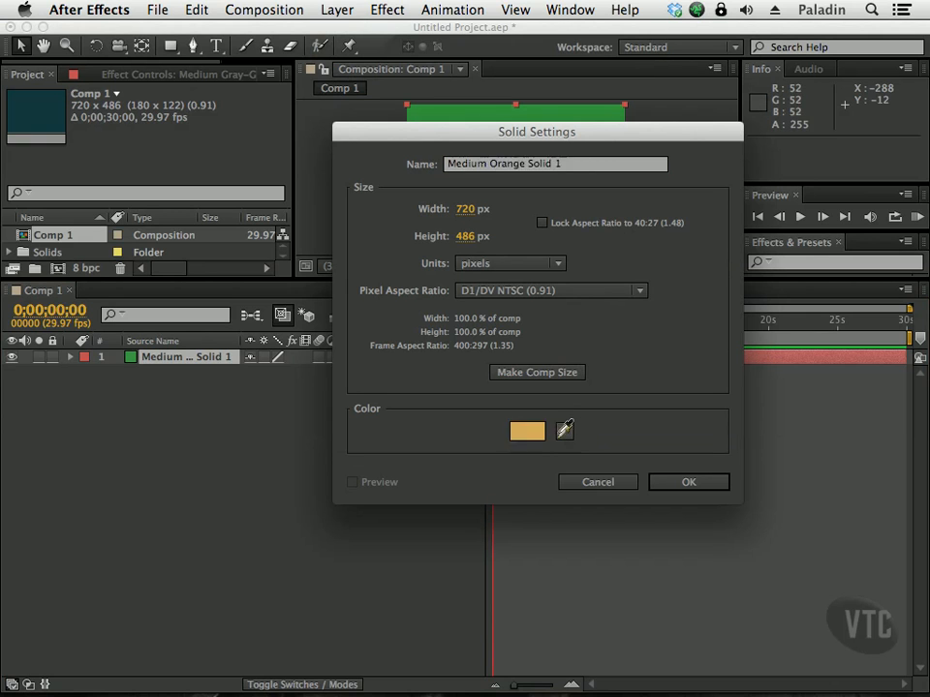
pyautogui.click(533, 429)
# - Try a medium-bright blue from the color picker as the second solid's color
pyautogui.click(533, 433)
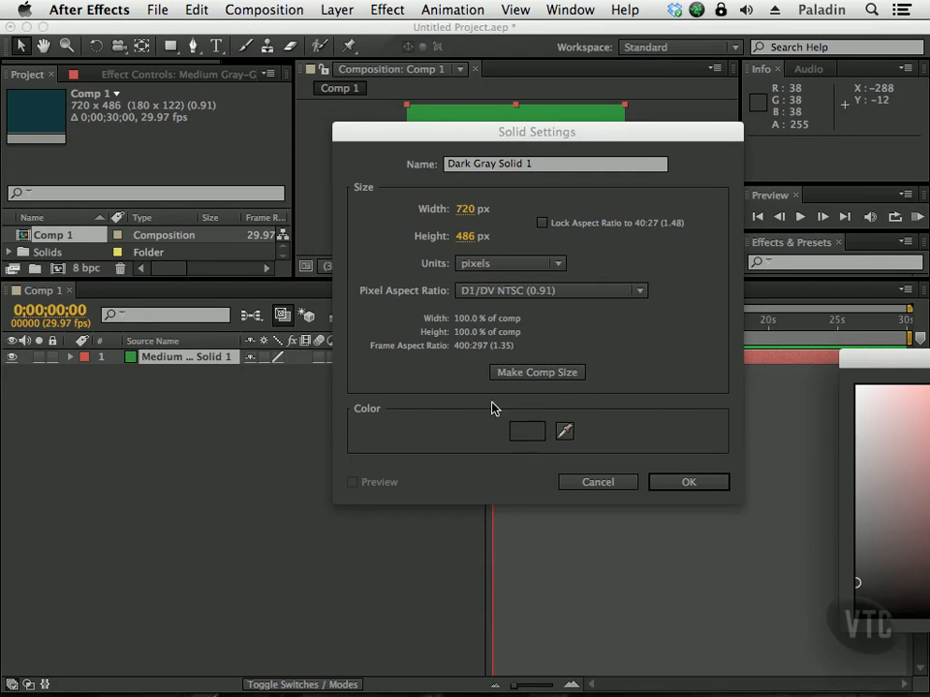
pyautogui.moveTo(854, 357); pyautogui.dragTo(391, 265)
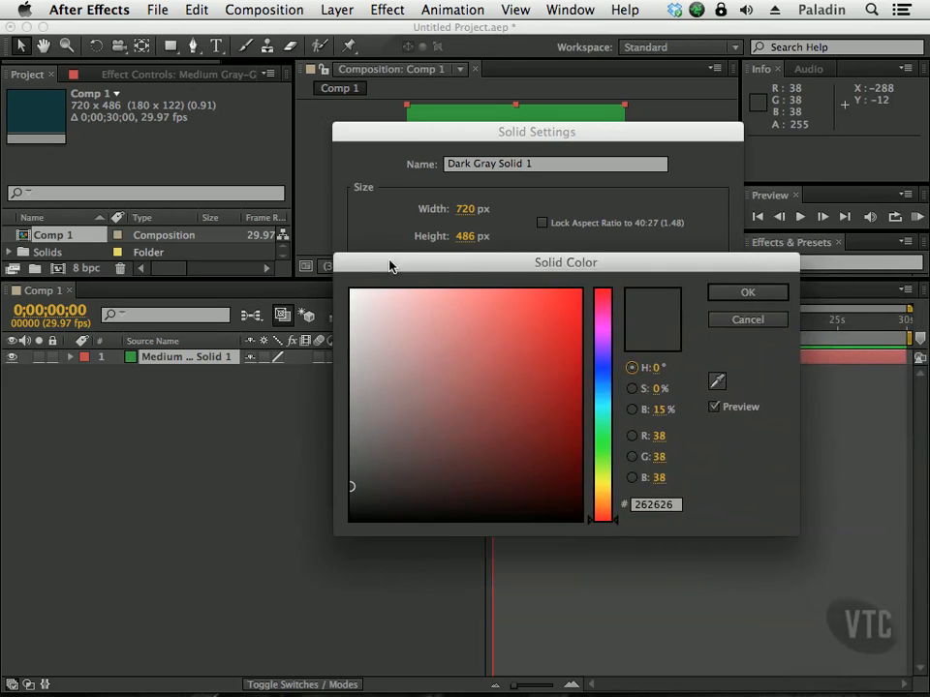
pyautogui.click(605, 376)
pyautogui.click(519, 395)
pyautogui.moveTo(520, 395); pyautogui.dragTo(529, 391)
pyautogui.click(729, 294)
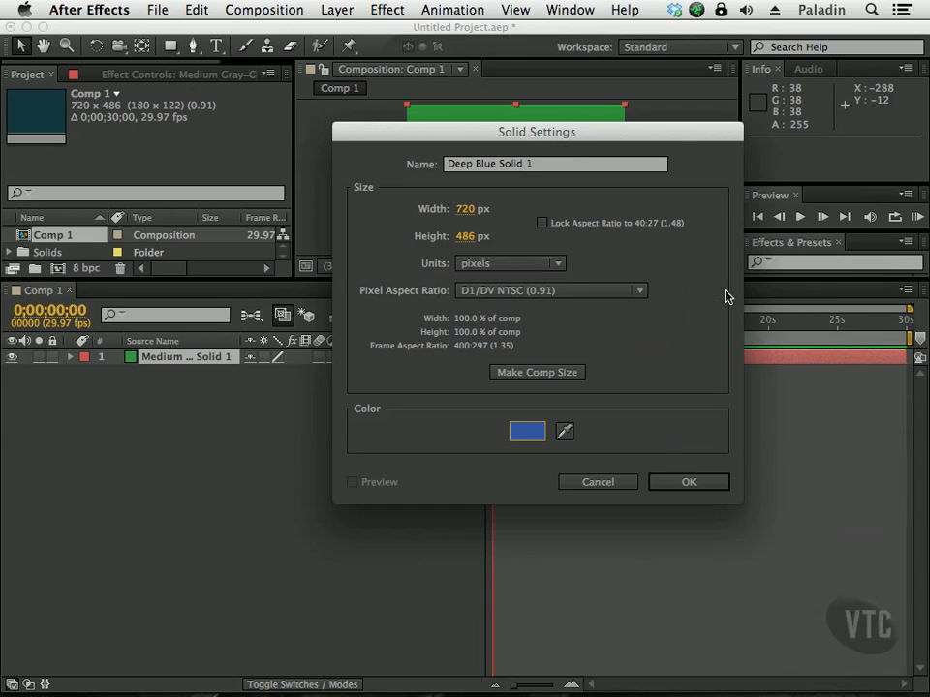
# - Try sampling the red of the timeline layer bar and other screen colors for the second solid
pyautogui.click(564, 431)
pyautogui.click(810, 356)
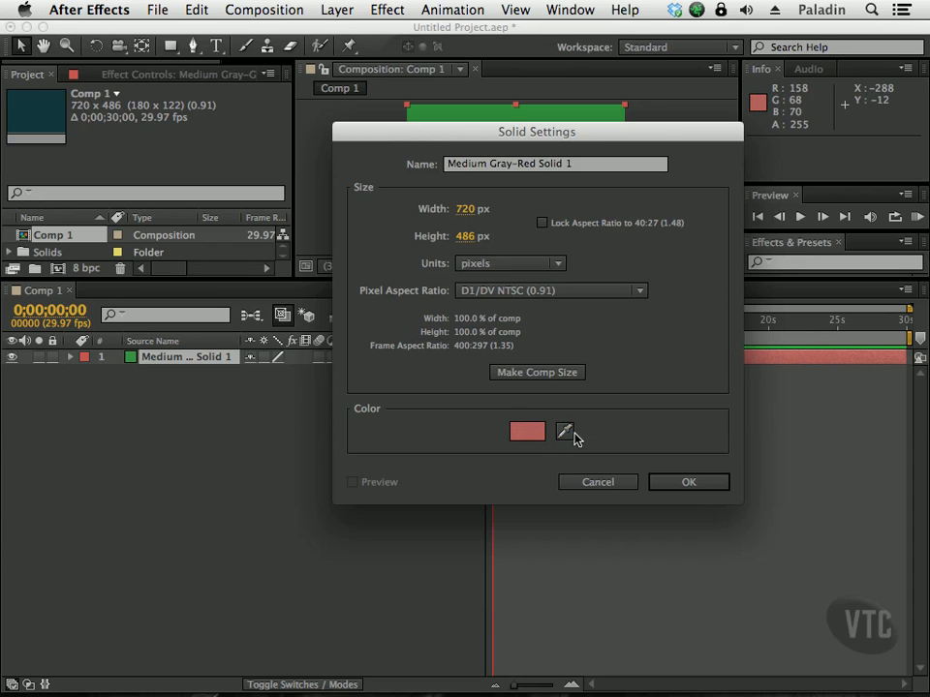
pyautogui.click(565, 431)
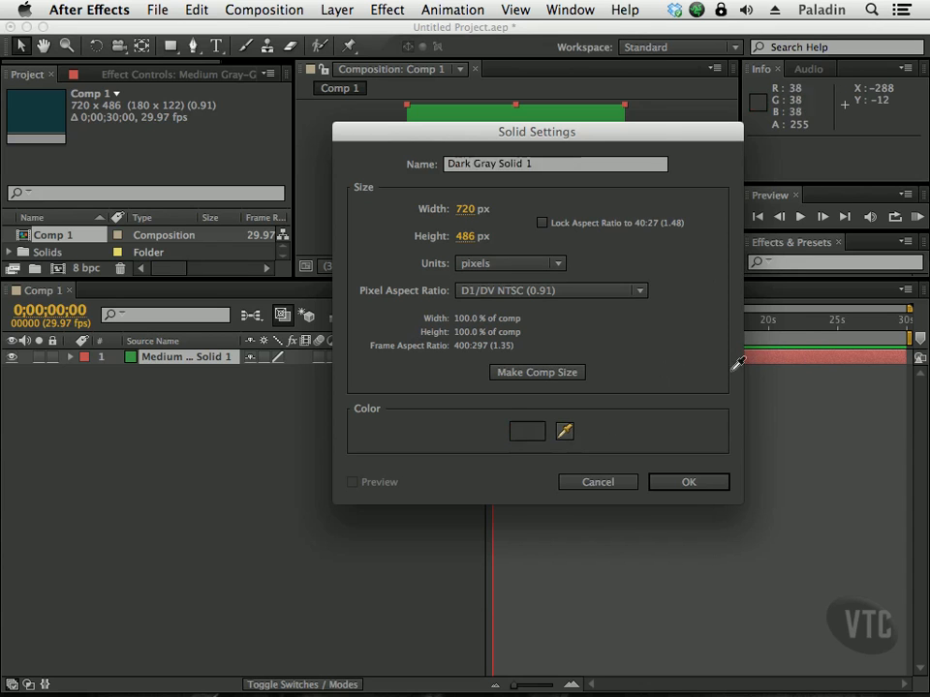
pyautogui.click(538, 432)
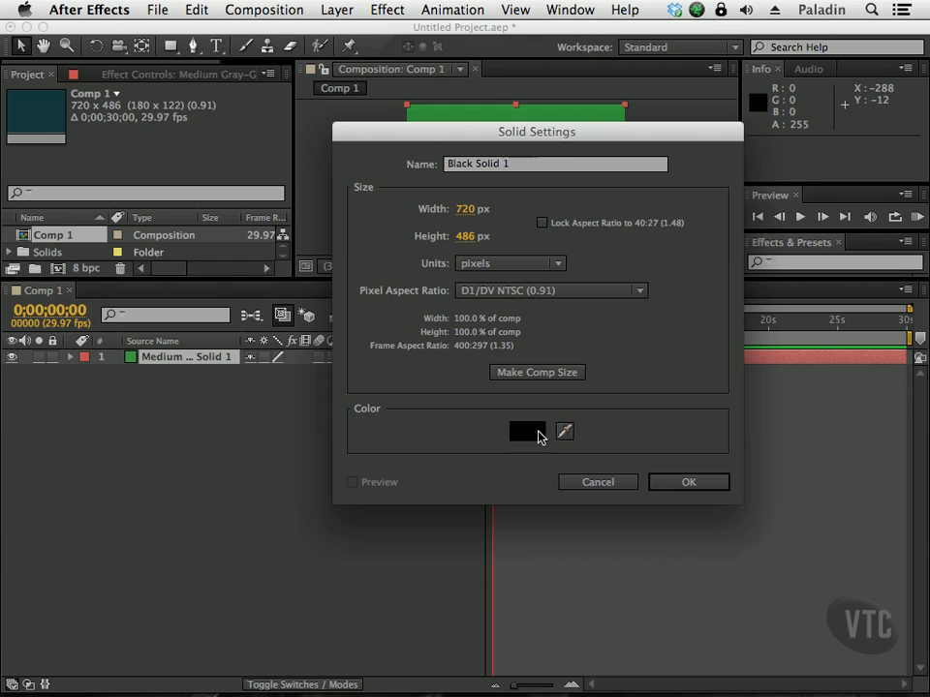
# - Set the second solid's color to deep blue 1E16A2 and create the layer
pyautogui.click(538, 434)
pyautogui.click(602, 366)
pyautogui.click(548, 372)
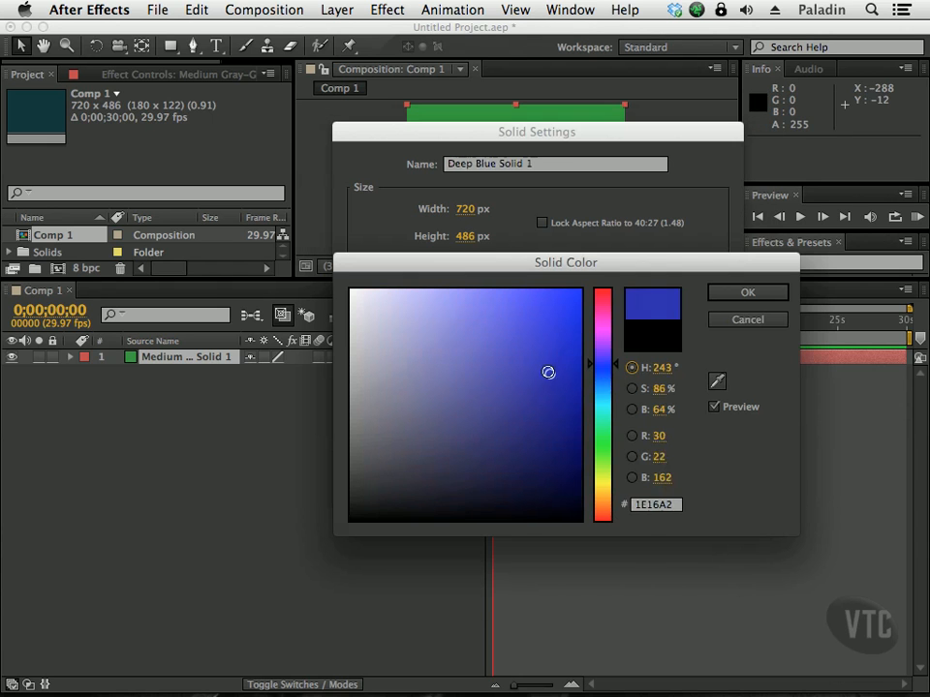
pyautogui.click(745, 293)
pyautogui.click(692, 481)
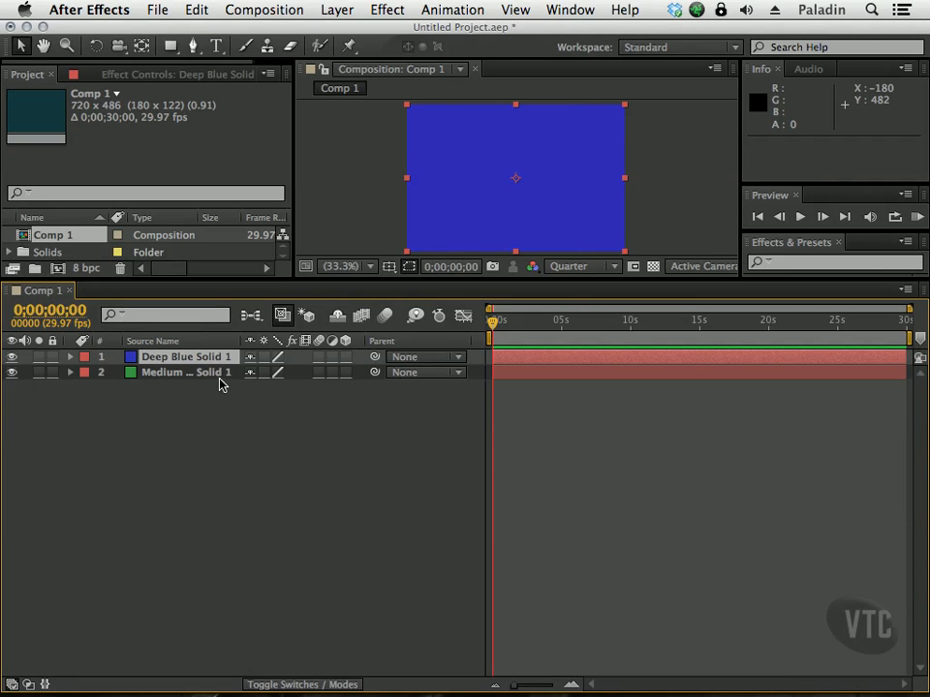
# - Shift the blue solid to about 363, 240 and stack the green solid above it in the timeline
pyautogui.moveTo(452, 210)
pyautogui.mouseDown()
pyautogui.moveTo(485, 195)
pyautogui.moveTo(440, 223)
pyautogui.moveTo(469, 204)
pyautogui.mouseUp()
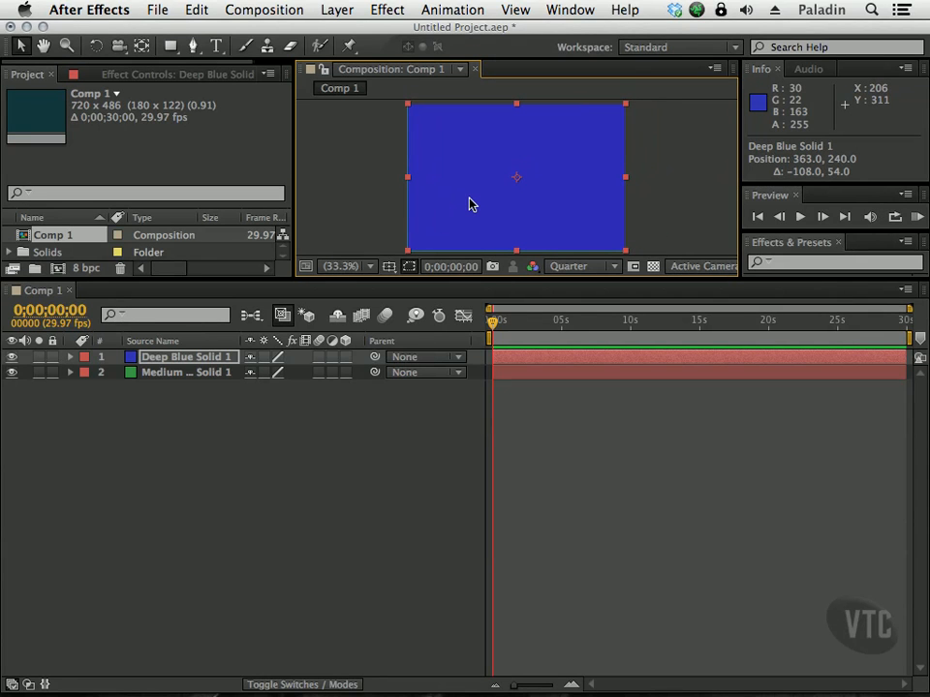
pyautogui.click(171, 374)
pyautogui.moveTo(169, 375); pyautogui.dragTo(178, 354)
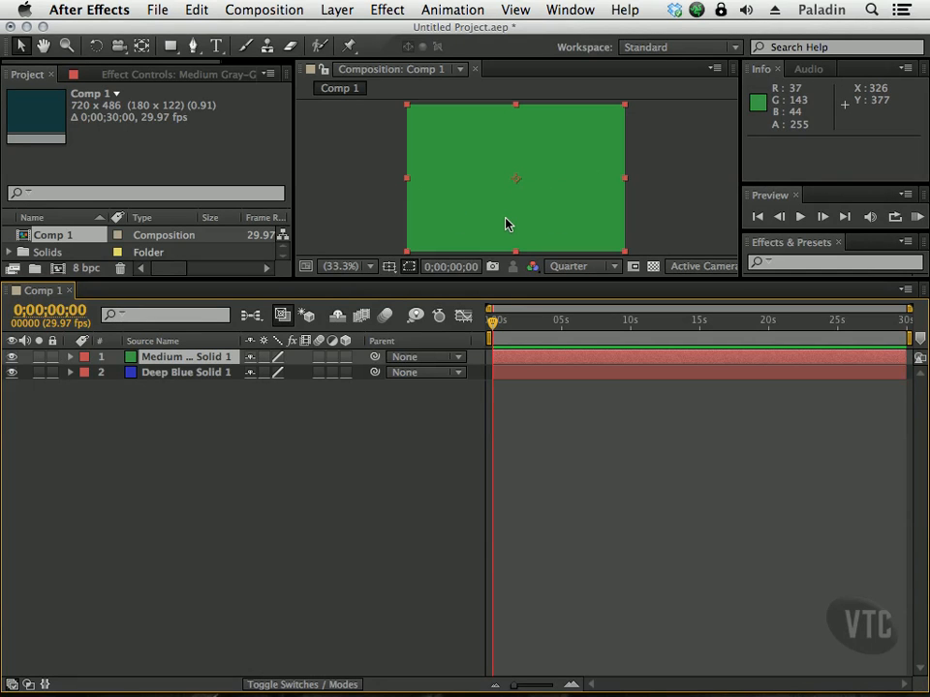
# - Move the green solid to about 375, 240 in the composition and expand its Transform properties
pyautogui.moveTo(469, 201)
pyautogui.mouseDown()
pyautogui.moveTo(555, 201)
pyautogui.moveTo(402, 202)
pyautogui.moveTo(498, 202)
pyautogui.moveTo(478, 127)
pyautogui.moveTo(479, 220)
pyautogui.moveTo(486, 170)
pyautogui.moveTo(483, 192)
pyautogui.moveTo(471, 201)
pyautogui.mouseUp()
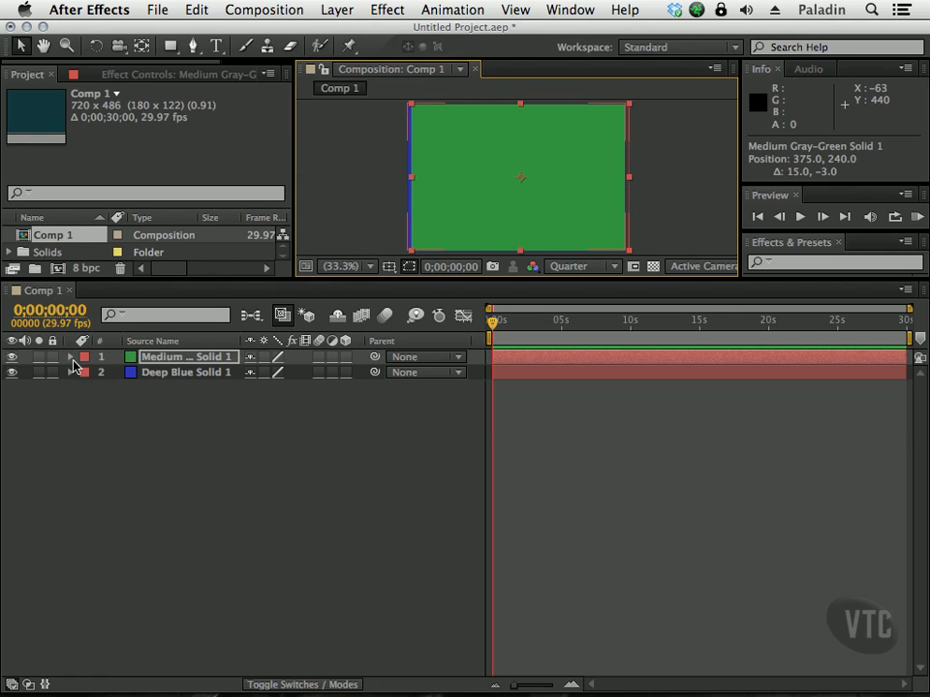
pyautogui.click(71, 357)
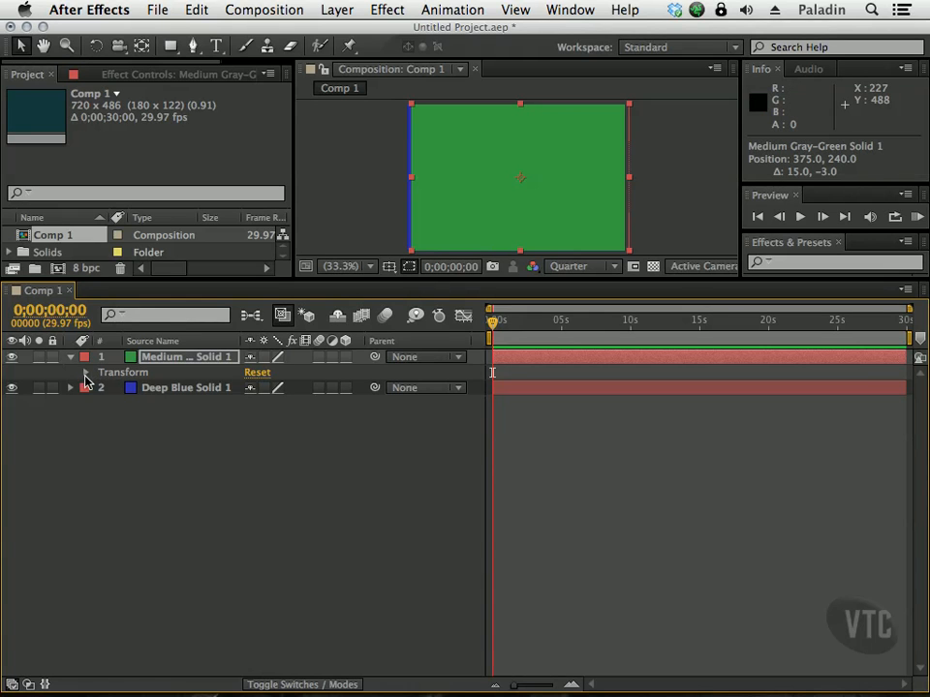
pyautogui.click(86, 374)
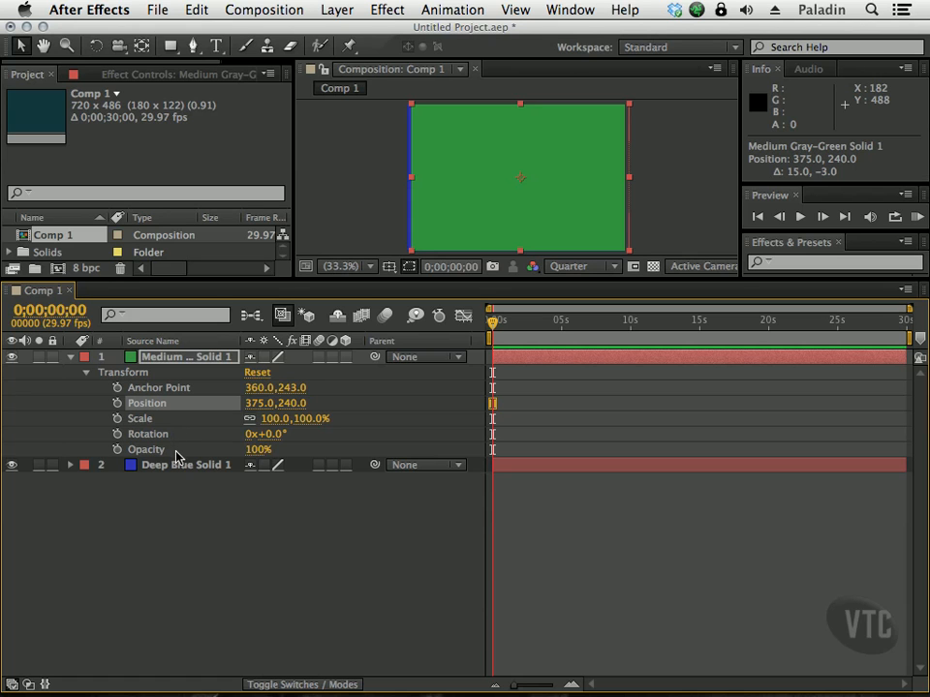
# - Set the green solid's Position to 378, 240, Scale to 63%, Rotation to 3° and Opacity to 88%
pyautogui.moveTo(479, 279); pyautogui.dragTo(479, 325)
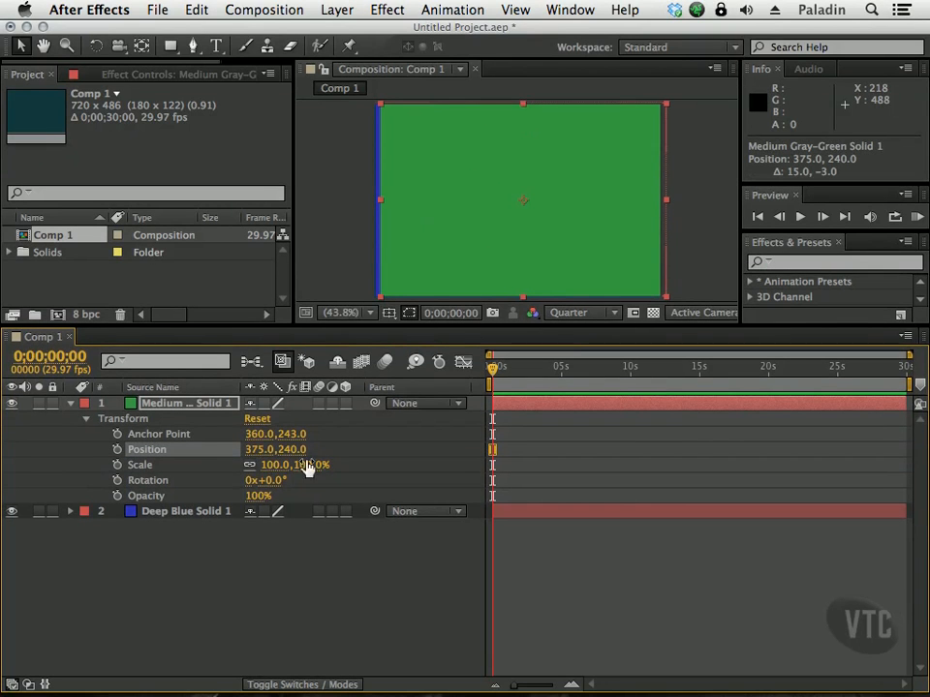
pyautogui.moveTo(259, 449)
pyautogui.mouseDown()
pyautogui.moveTo(359, 451)
pyautogui.moveTo(180, 455)
pyautogui.moveTo(325, 450)
pyautogui.moveTo(248, 438)
pyautogui.moveTo(309, 458)
pyautogui.moveTo(248, 469)
pyautogui.mouseUp()
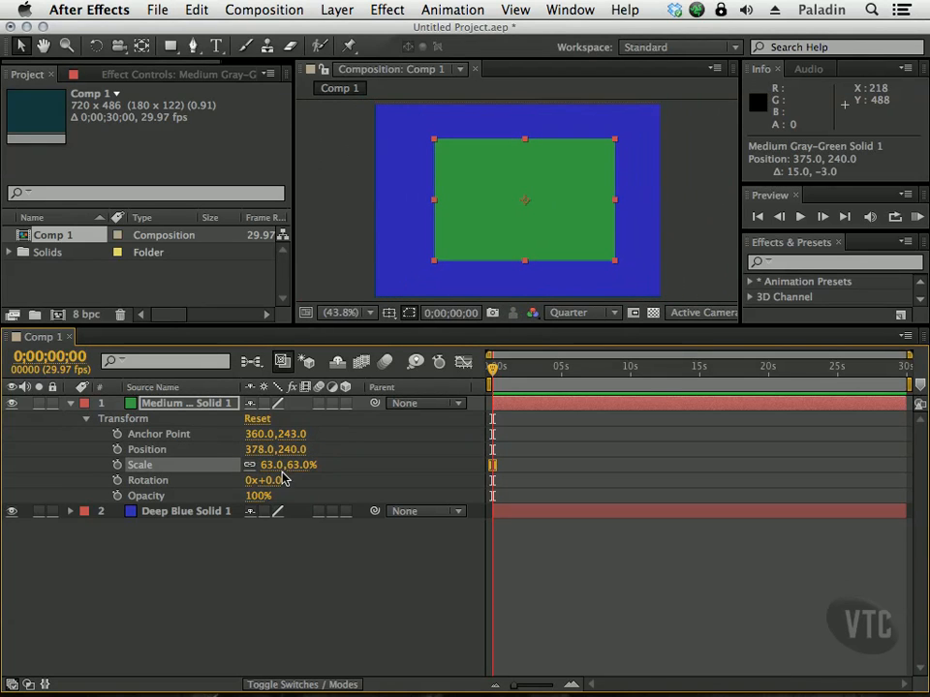
pyautogui.moveTo(280, 480); pyautogui.dragTo(336, 482)
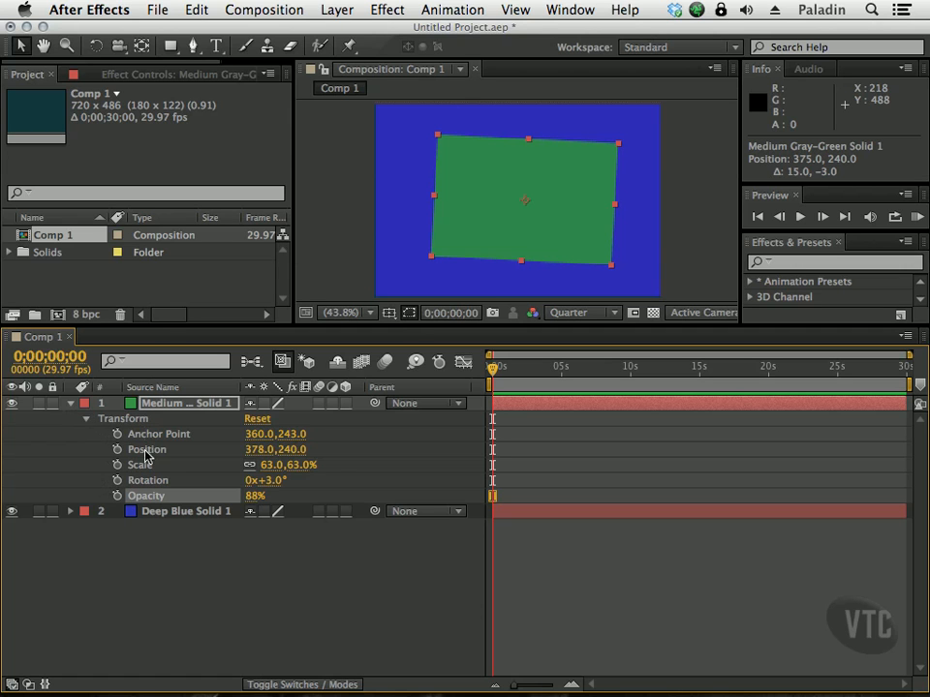
# - Collapse the green solid's properties and show only its Scale, followed by only its Opacity
pyautogui.click(71, 405)
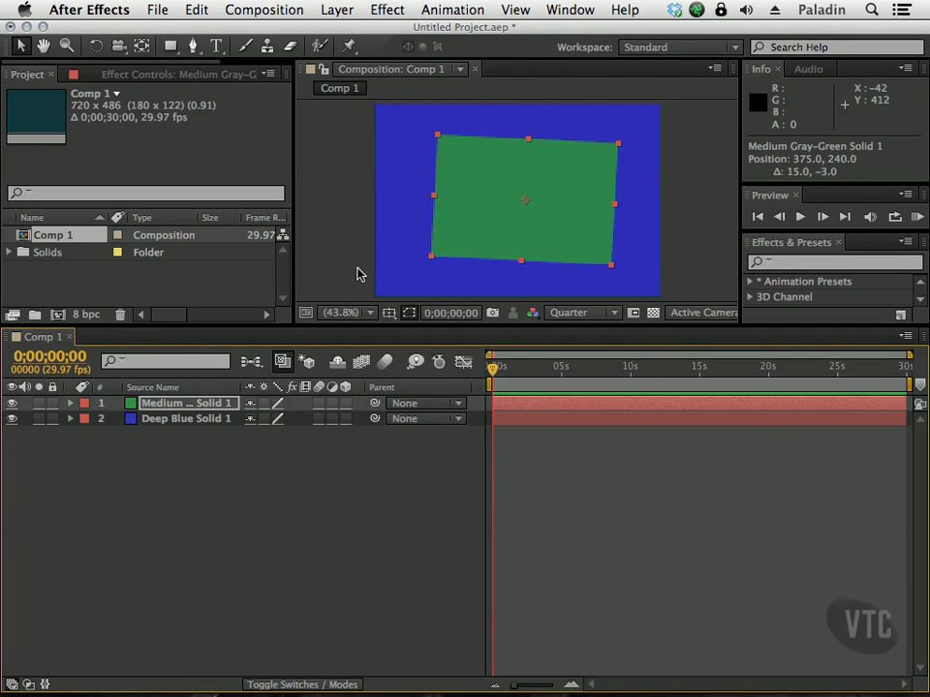
pyautogui.press('s')
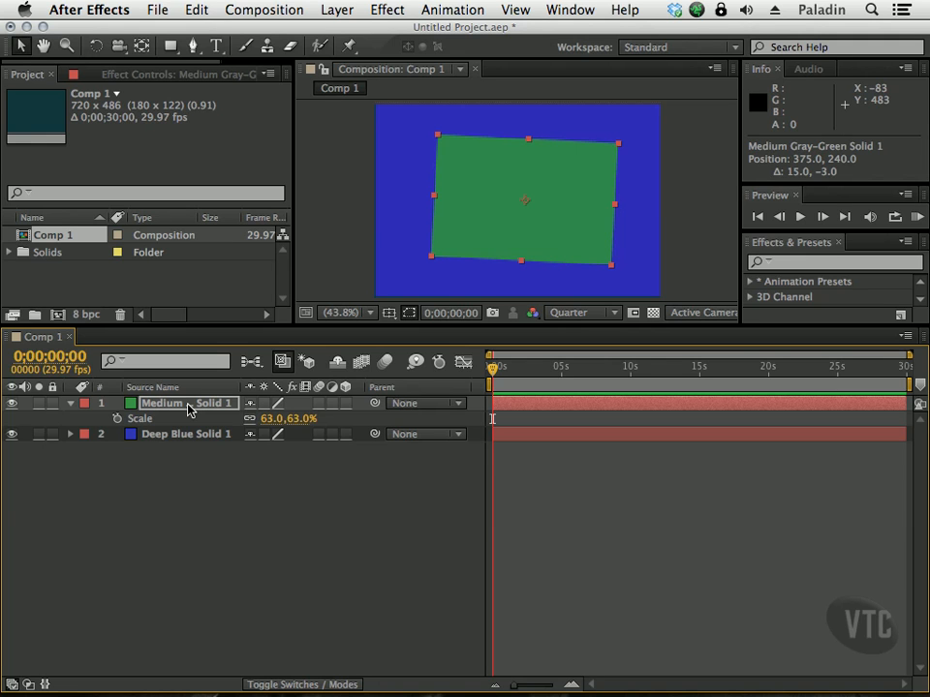
pyautogui.press('t')
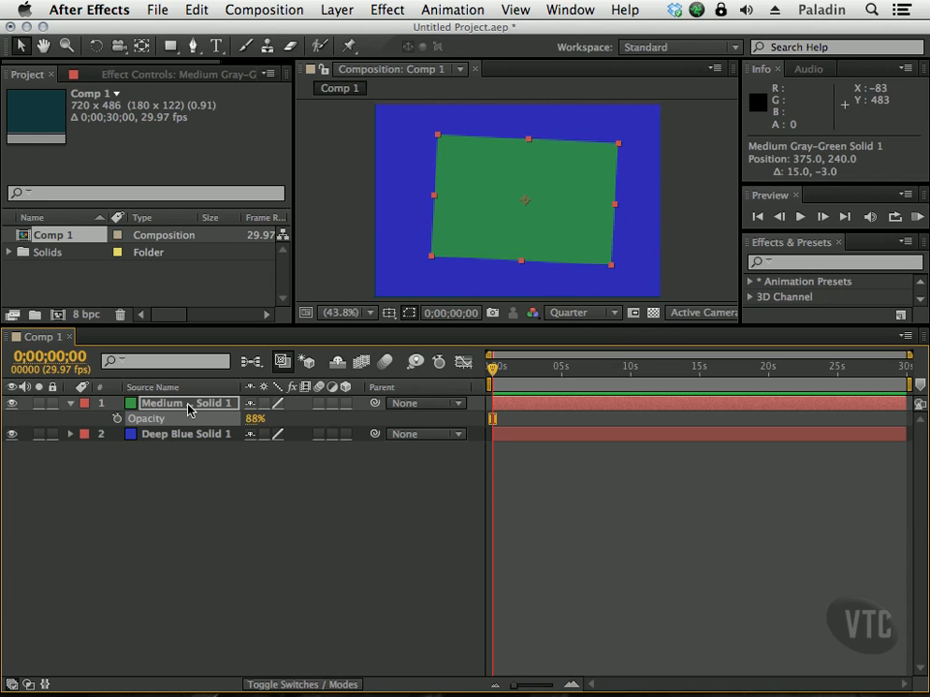
# - Reveal only the blue solid's Opacity and set it to 88%
pyautogui.click(174, 437)
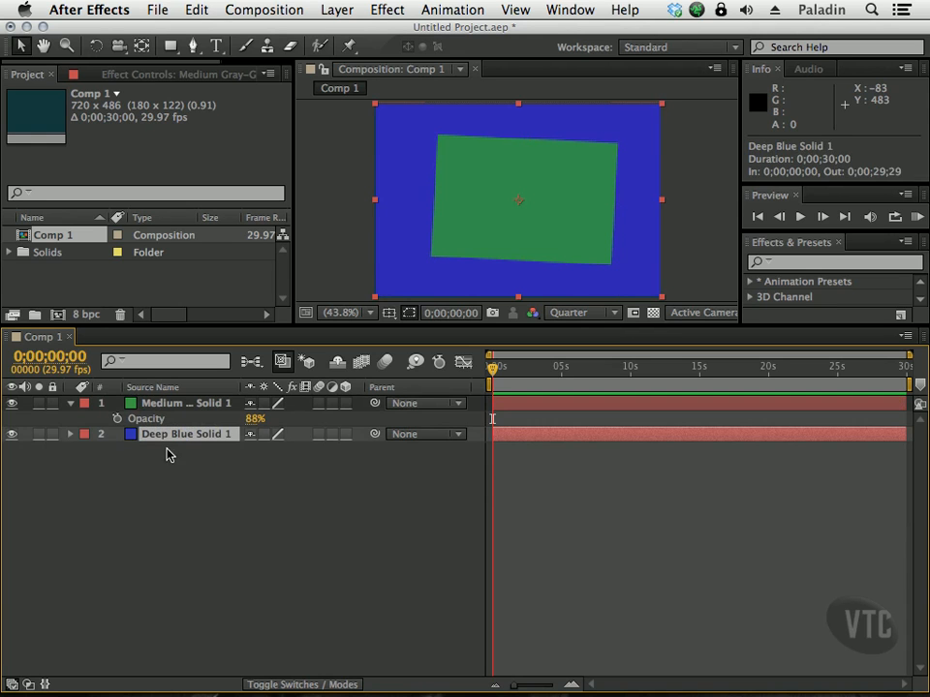
pyautogui.press('t')
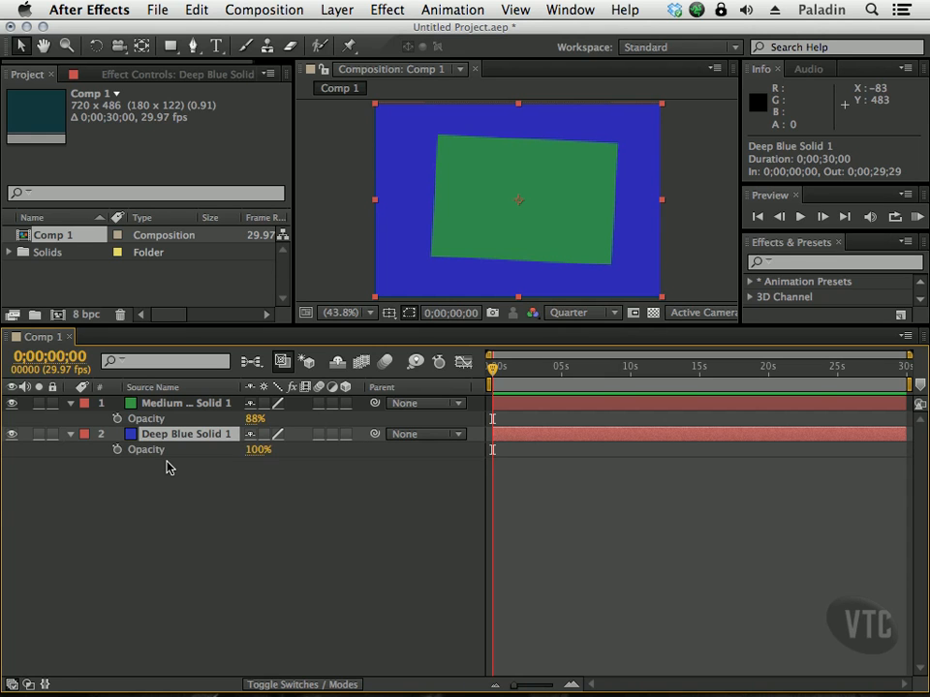
pyautogui.moveTo(254, 449)
pyautogui.mouseDown()
pyautogui.moveTo(224, 449)
pyautogui.moveTo(244, 452)
pyautogui.mouseUp()
# - Reveal only the green solid's Rotation and set it to 26°
pyautogui.click(192, 419)
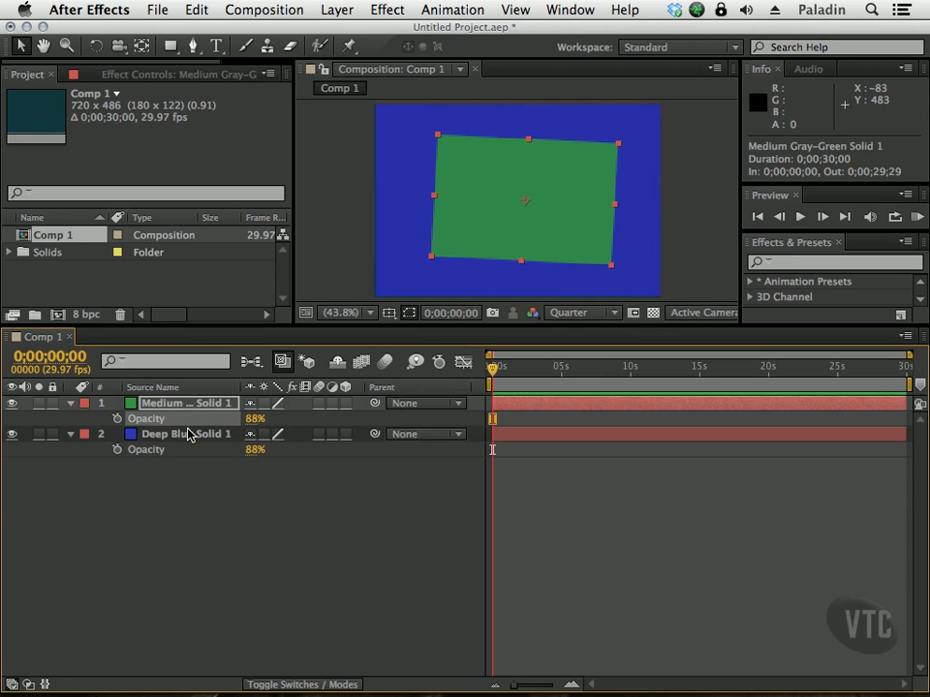
pyautogui.press('r')
pyautogui.moveTo(269, 419)
pyautogui.mouseDown()
pyautogui.moveTo(355, 410)
pyautogui.moveTo(280, 418)
pyautogui.mouseUp()
# - Reveal only the blue solid's Scale and set it to 87%
pyautogui.click(183, 455)
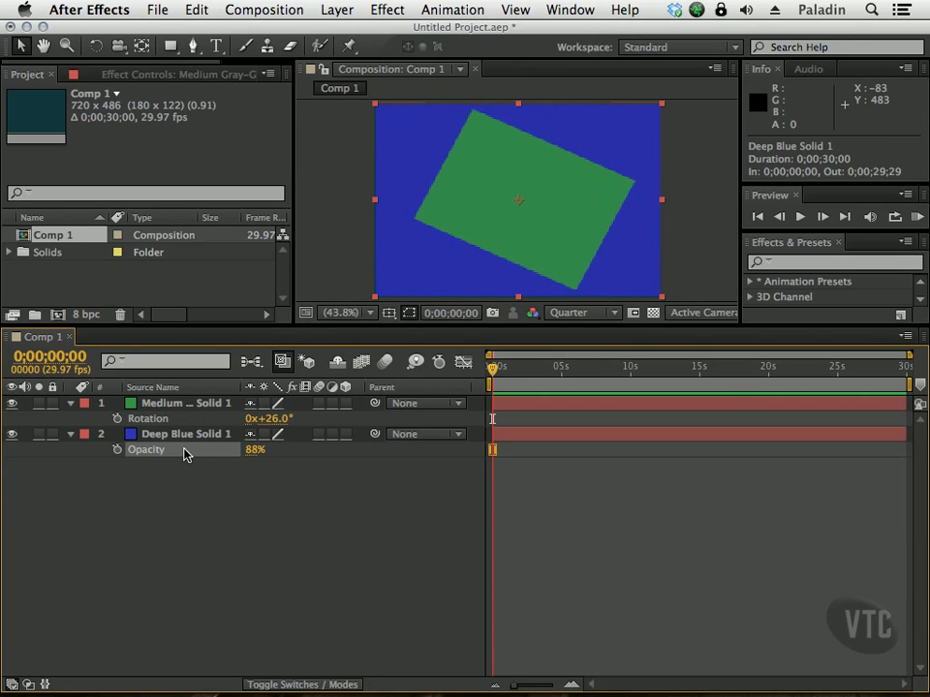
pyautogui.press('s')
pyautogui.moveTo(265, 452); pyautogui.dragTo(247, 449)
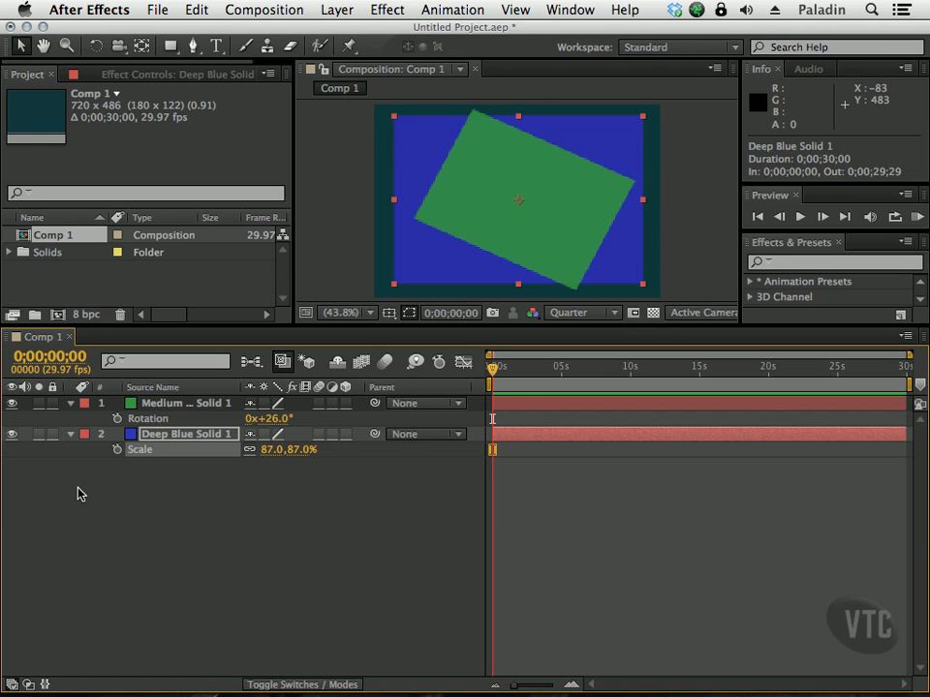
# - Open the green solid in its own Layer view and compare it with the Comp 1 view, ending in the Layer view
pyautogui.moveTo(493, 368)
pyautogui.mouseDown()
pyautogui.moveTo(803, 374)
pyautogui.moveTo(489, 385)
pyautogui.mouseUp()
pyautogui.doubleClick(176, 404)
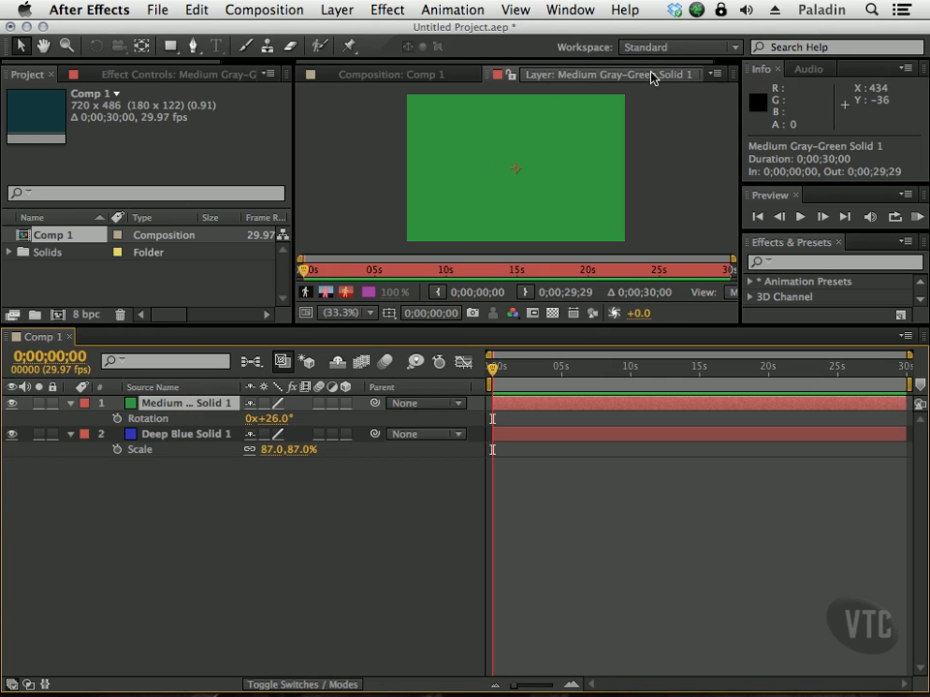
pyautogui.click(436, 75)
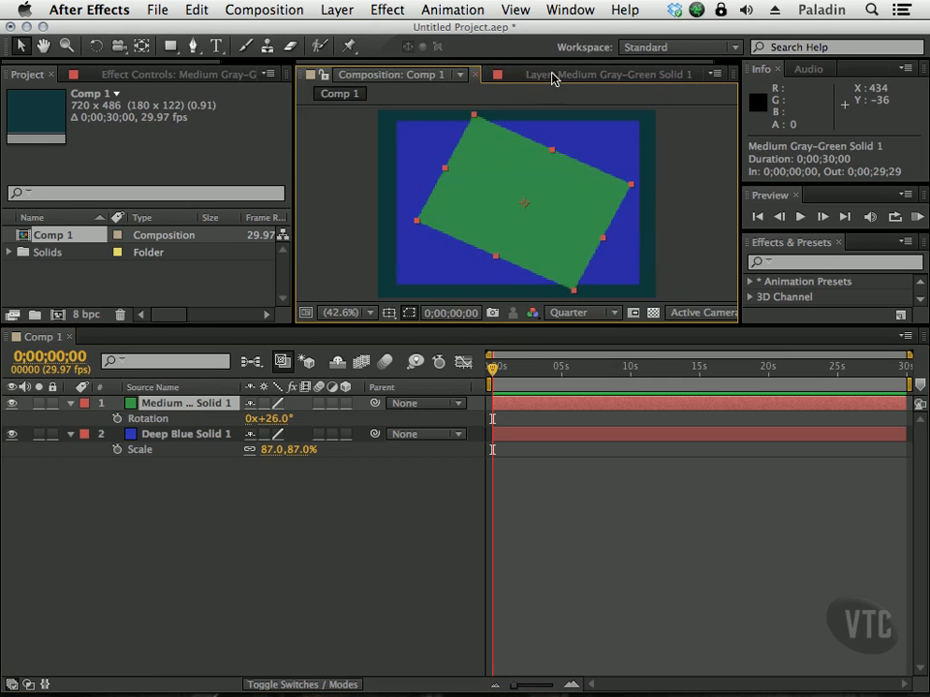
pyautogui.click(554, 76)
pyautogui.click(438, 76)
pyautogui.doubleClick(184, 407)
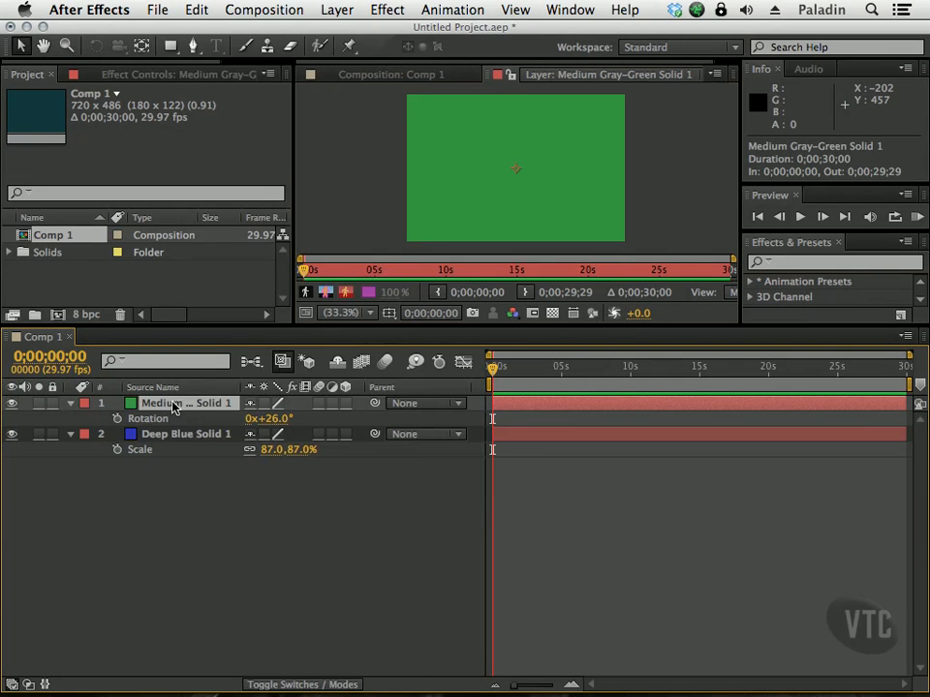
# - Open the green solid's layer name for editing, leave it unrenamed, and open the blue solid in its own Layer view
pyautogui.rightClick(177, 403)
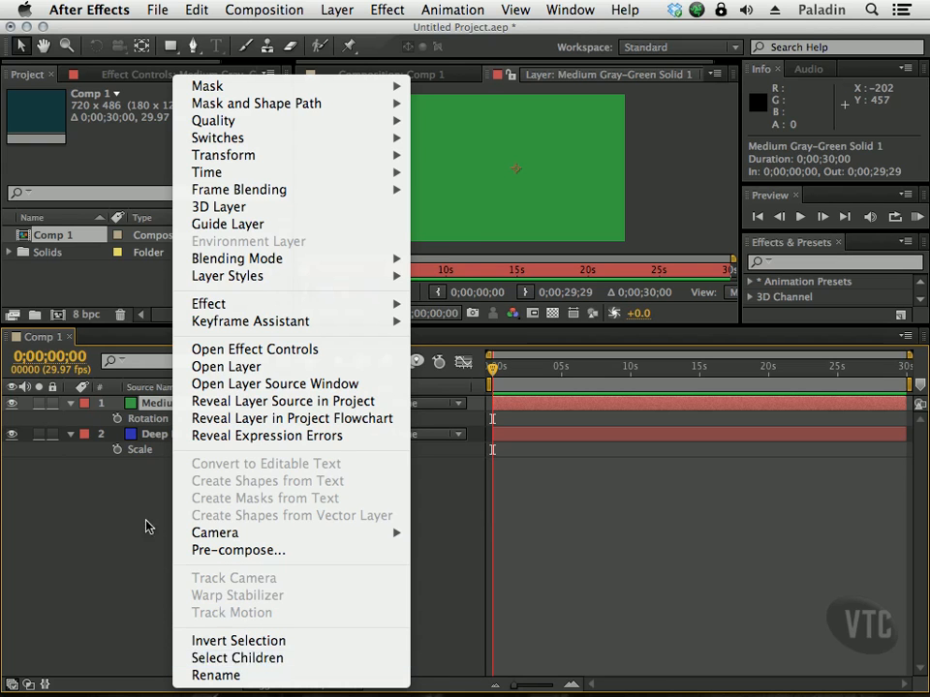
pyautogui.click(114, 485)
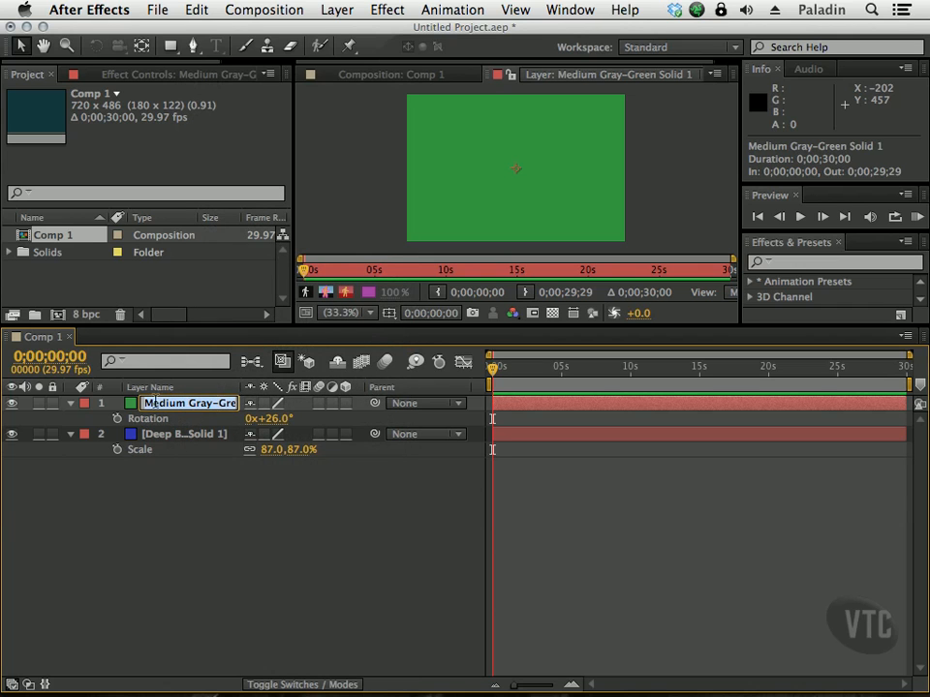
pyautogui.click(195, 437)
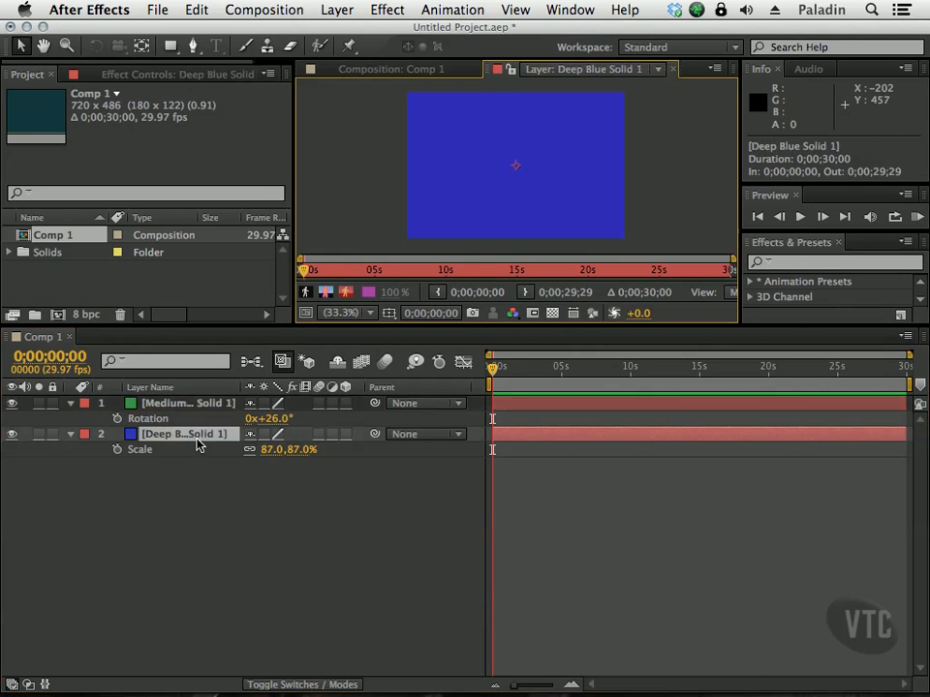
# - Open the green and blue solids' layer names for editing in turn, leave without renaming them, and deselect all layers
pyautogui.click(205, 406)
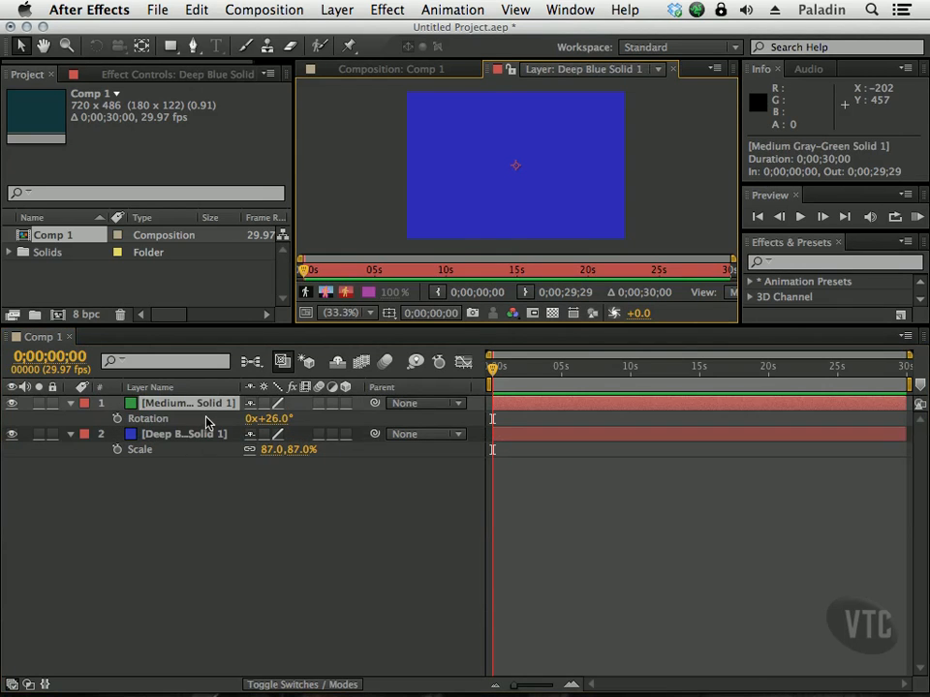
pyautogui.press('Return')
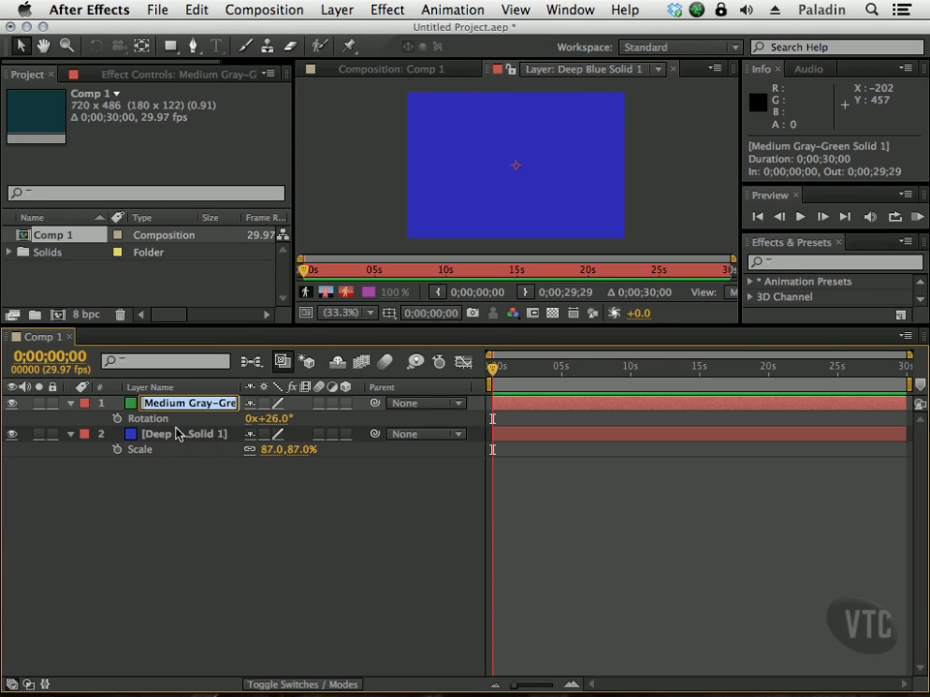
pyautogui.click(181, 438)
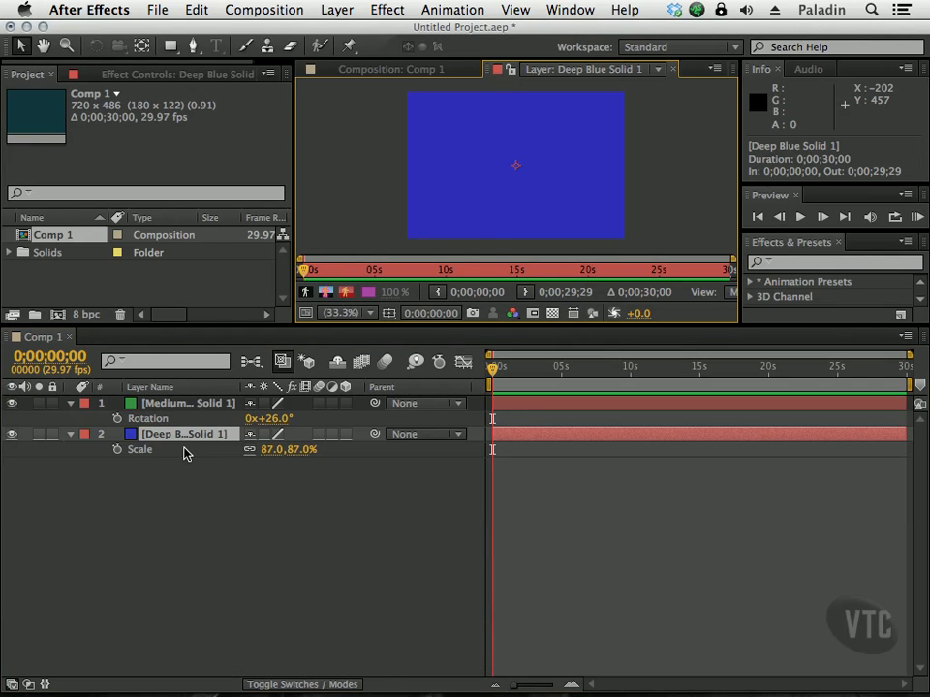
pyautogui.click(187, 407)
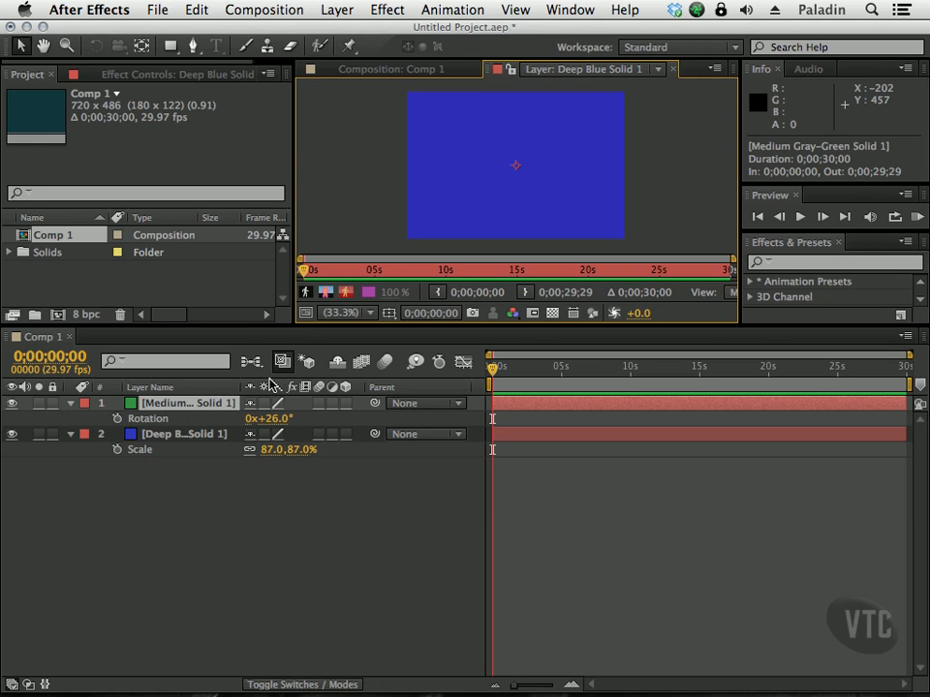
pyautogui.press('Return')
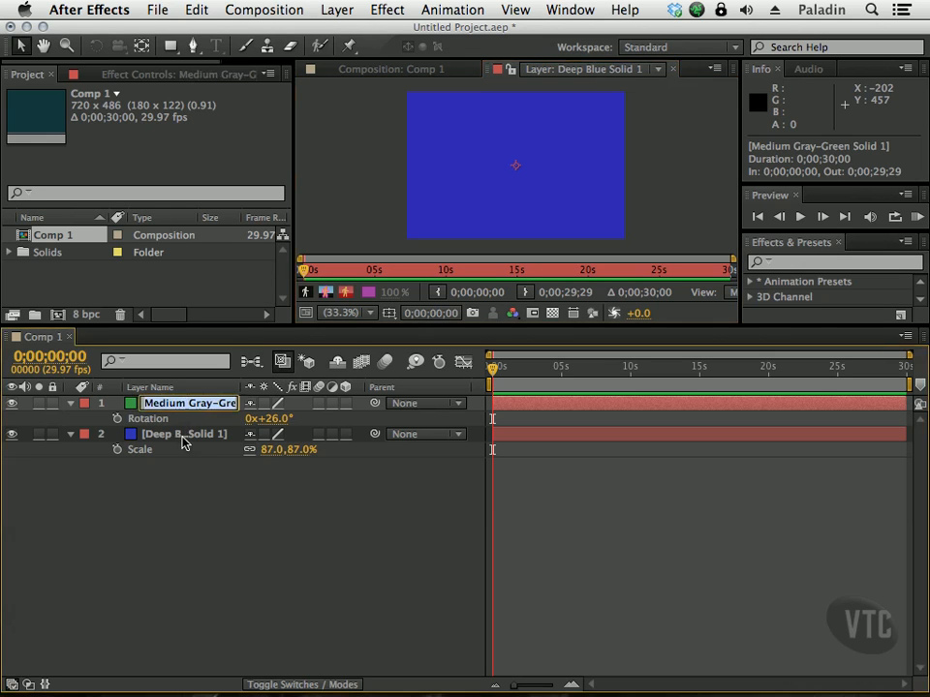
pyautogui.click(197, 433)
pyautogui.press('Return')
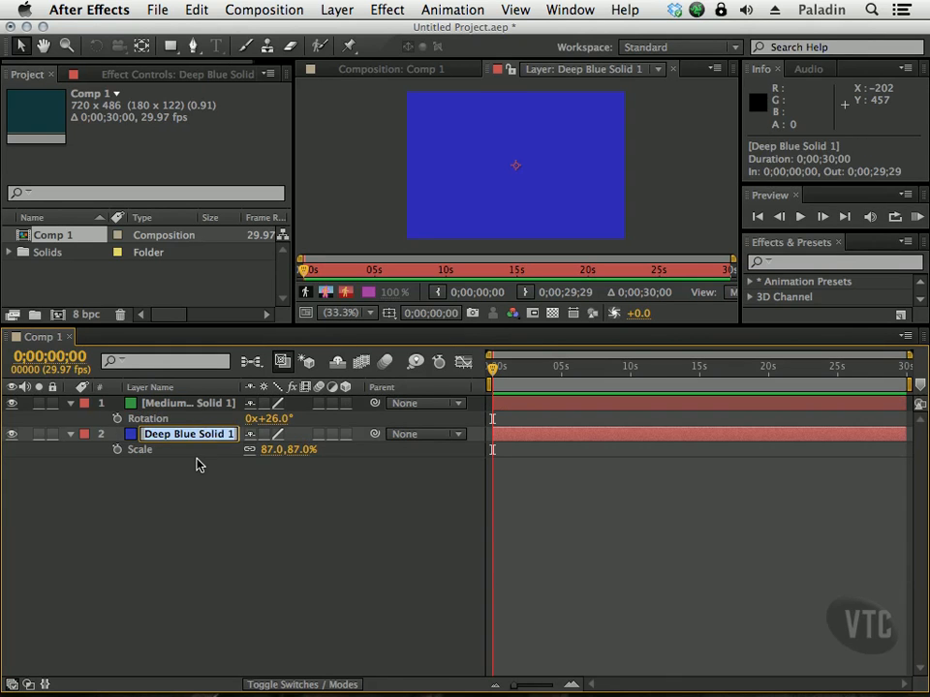
pyautogui.click(197, 467)
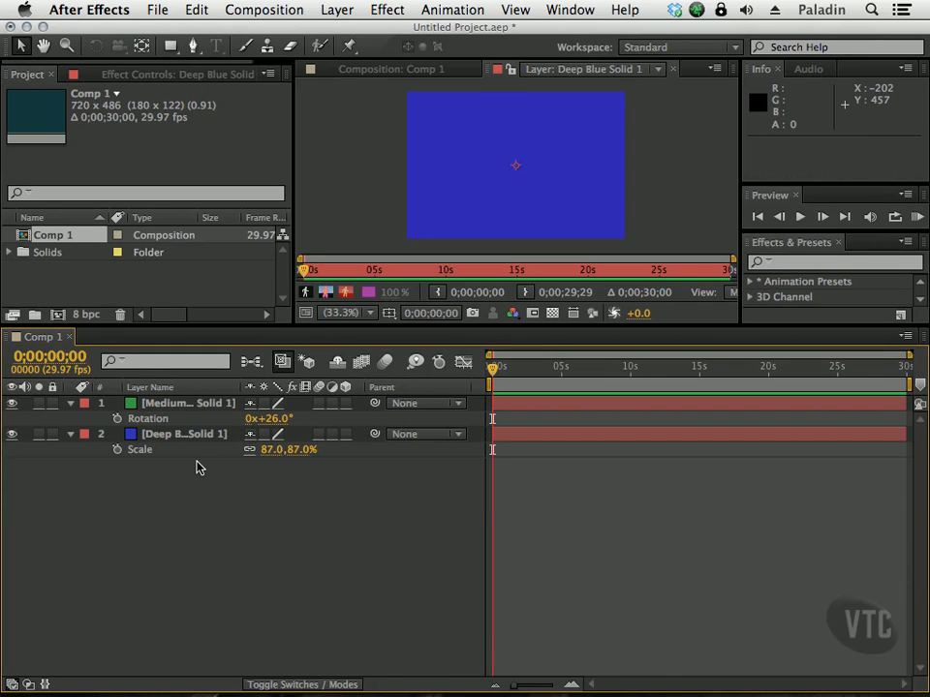